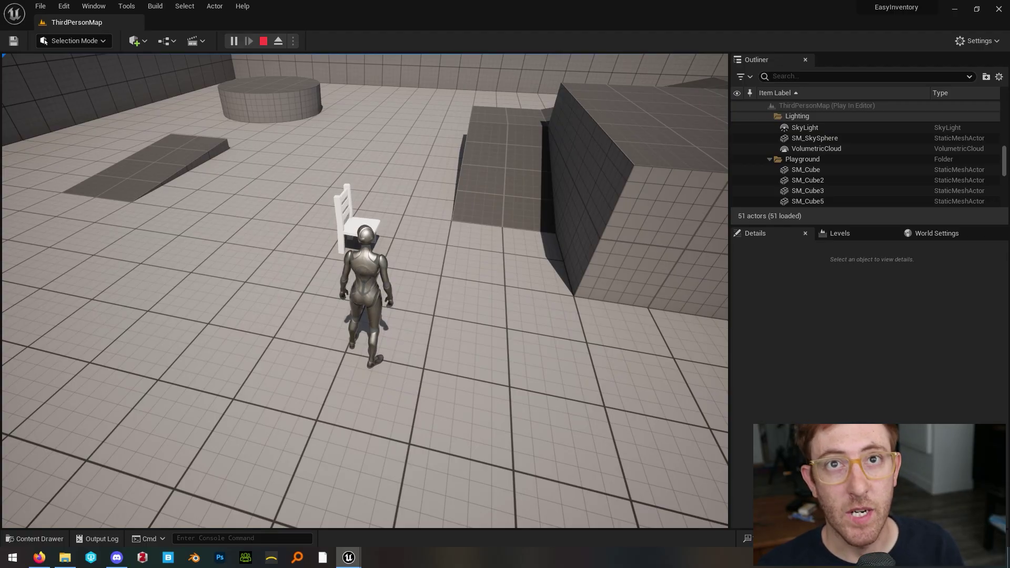
Step: Walk the character up to the chair in the running level and make it sit down
key("w")
key("e")
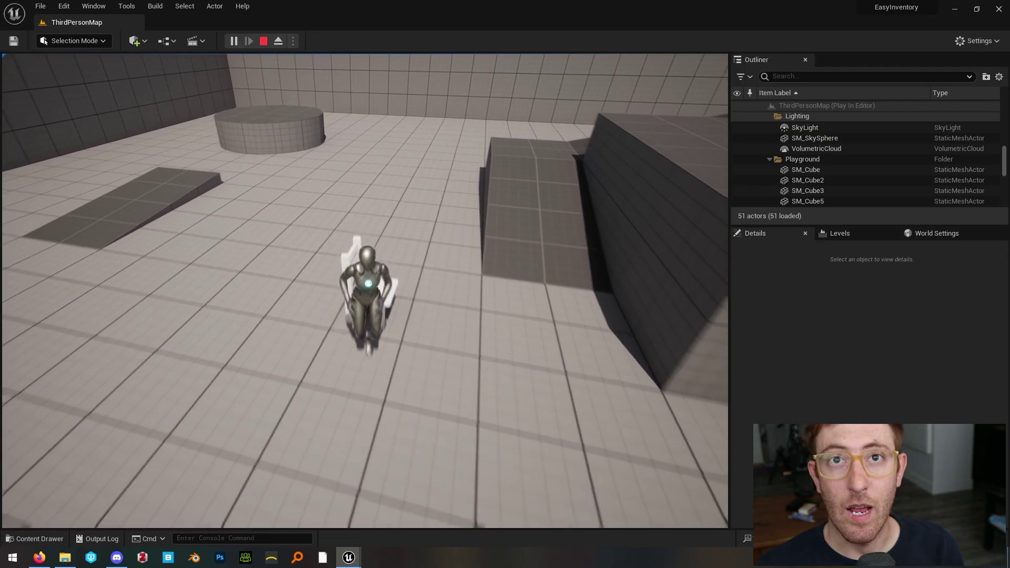
key("e")
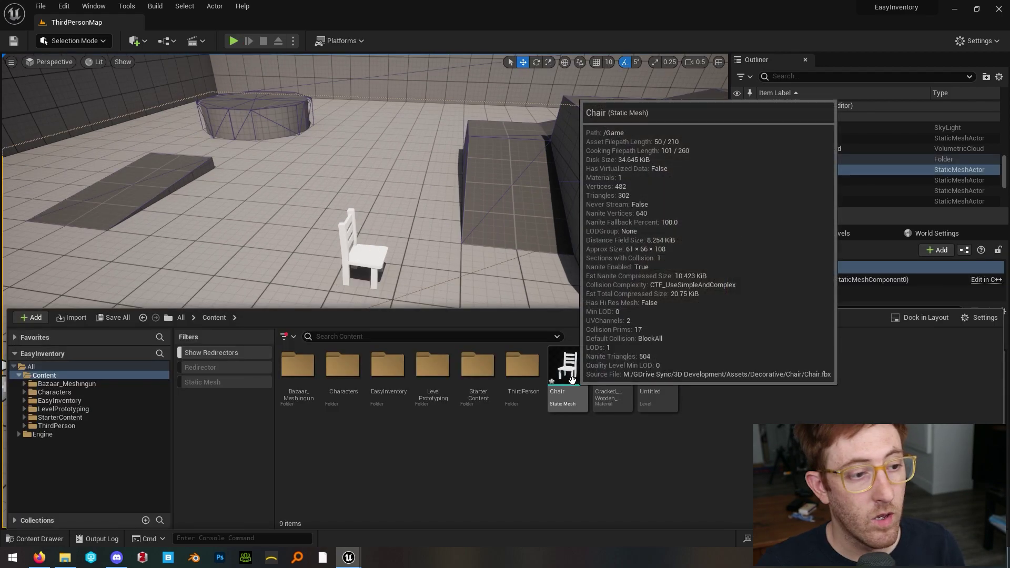
Step: Open the Chair static mesh for editing and enable the Simple Collision display
double_click(572, 380)
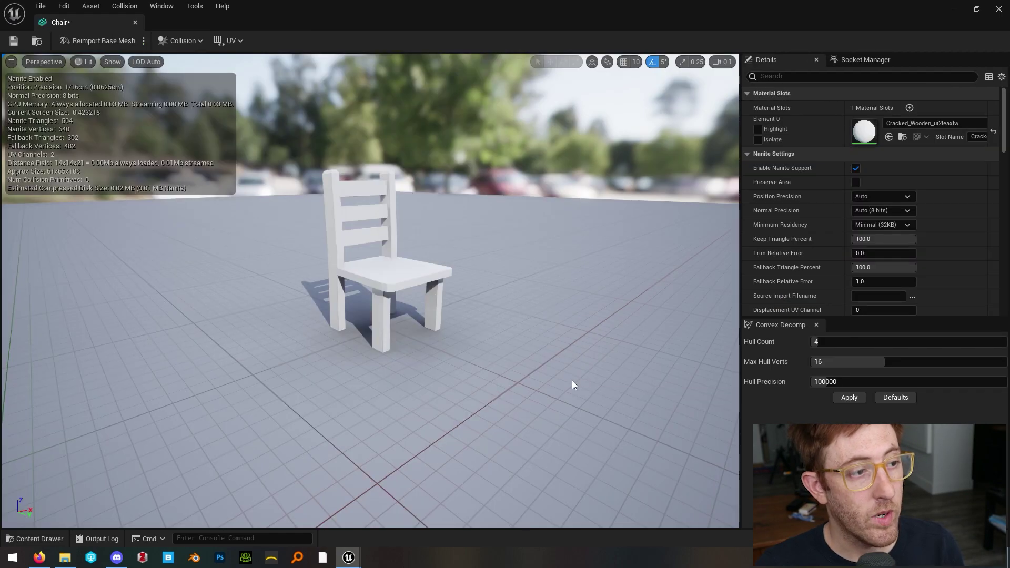
left_click(109, 61)
left_click(147, 225)
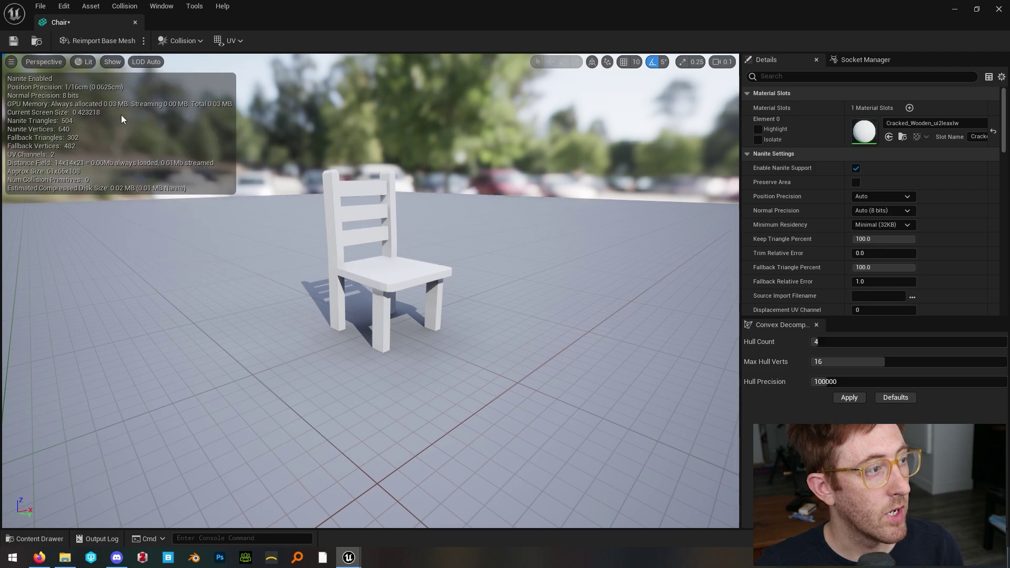
left_click(109, 61)
left_click(115, 222)
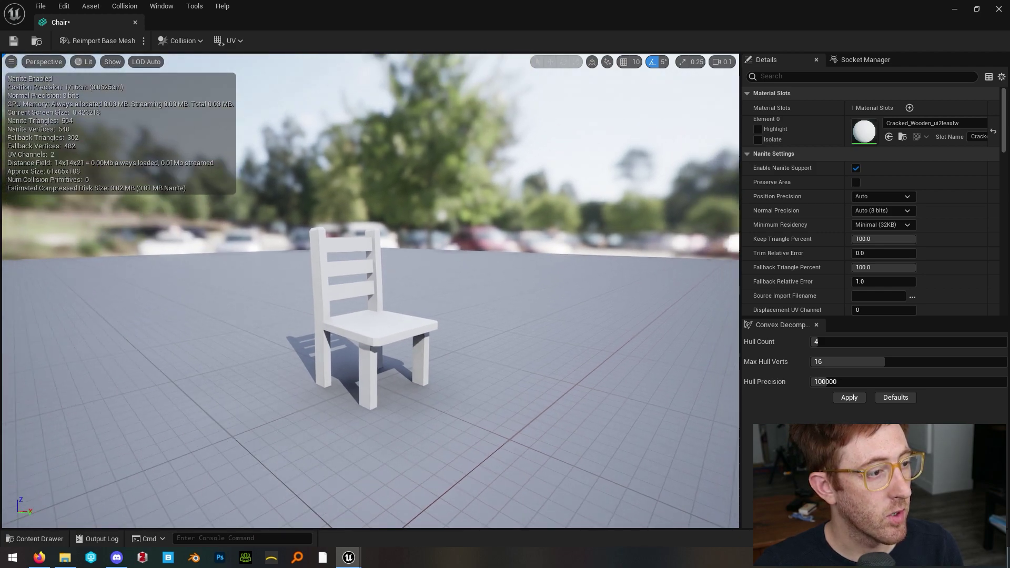
right_click_drag(370, 290, 376, 328)
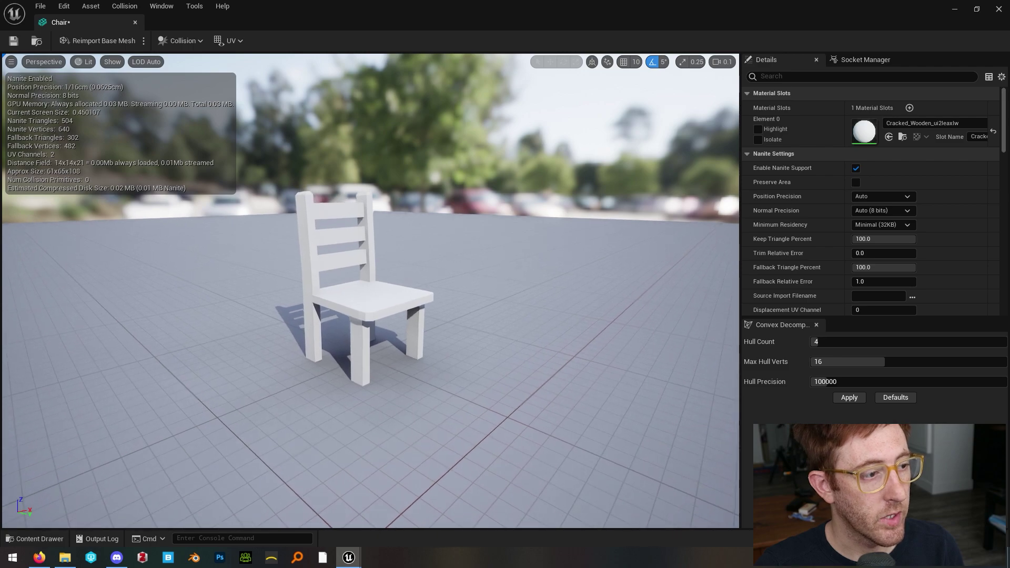
right_click_drag(439, 259, 453, 280)
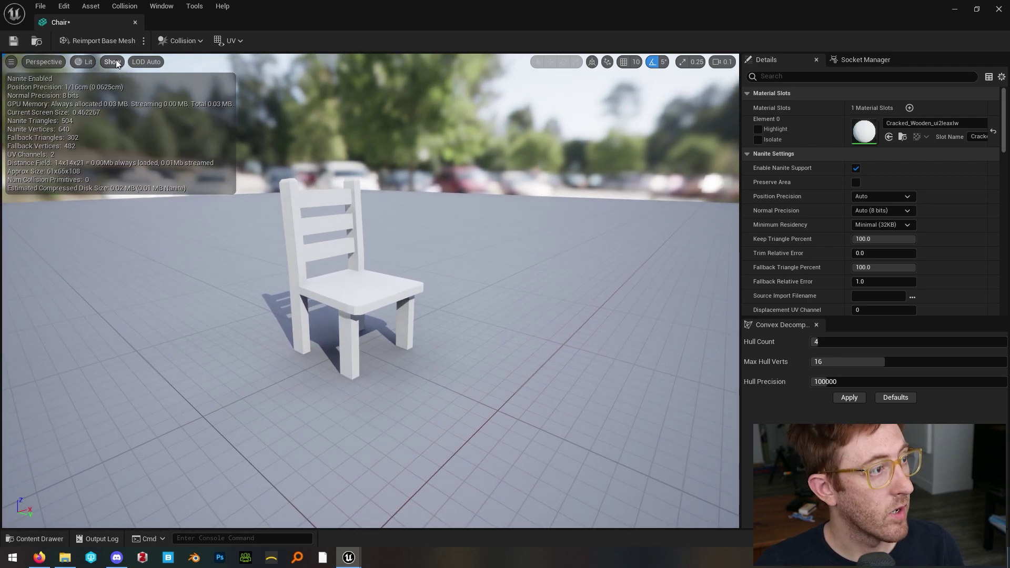
Step: Add a box simplified collision to the chair, scale it down and move it to enclose one front leg
left_click(180, 41)
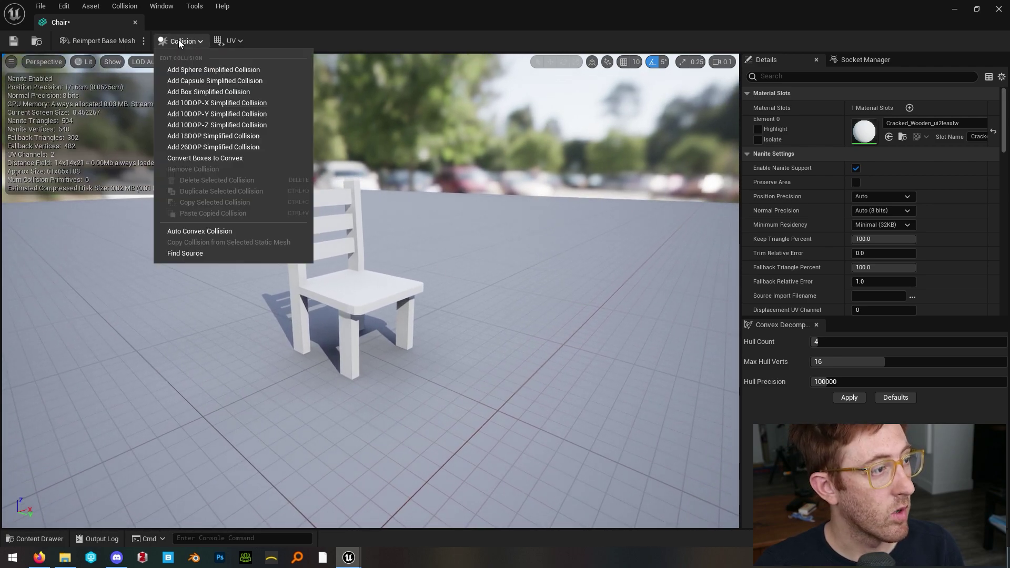
left_click(213, 93)
left_click(576, 62)
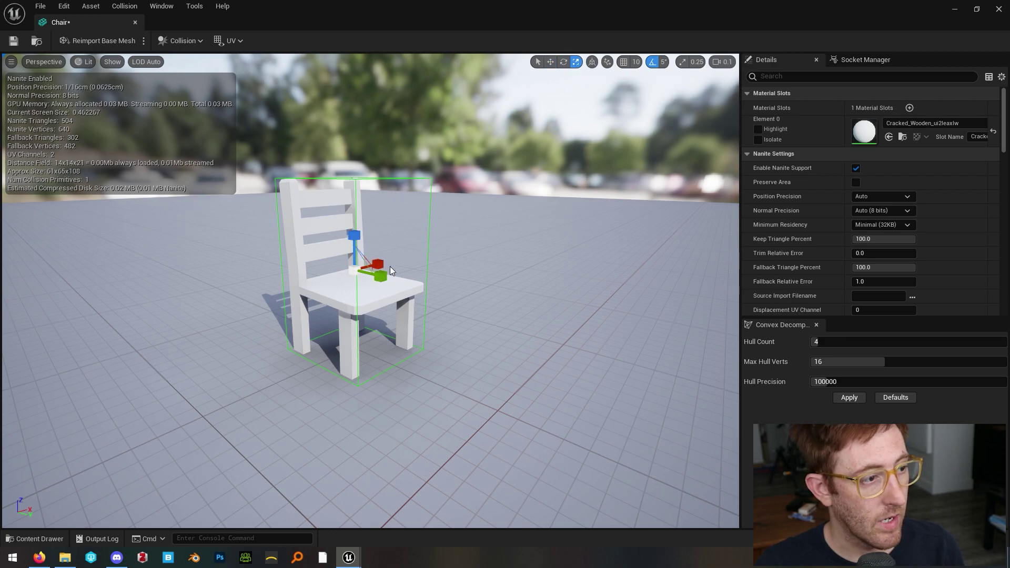
left_click_drag(372, 272, 352, 278)
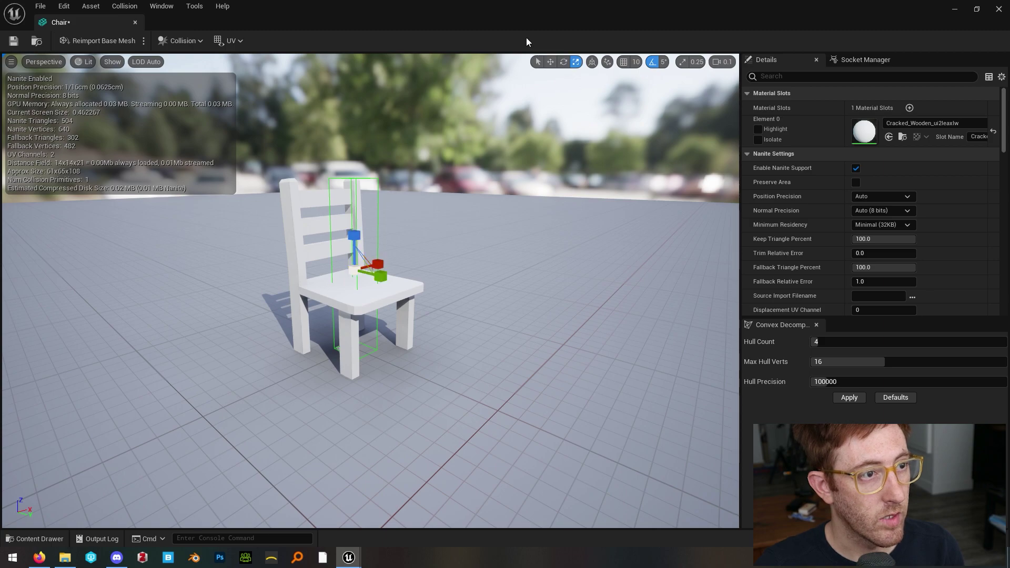
left_click(550, 63)
right_click_drag(382, 263, 401, 263)
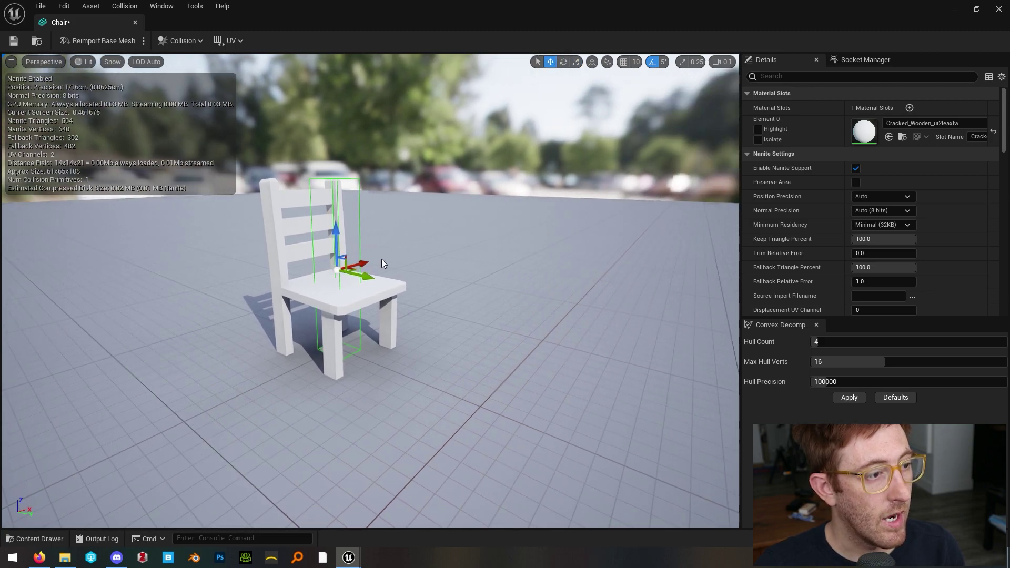
left_click_drag(356, 265, 352, 312)
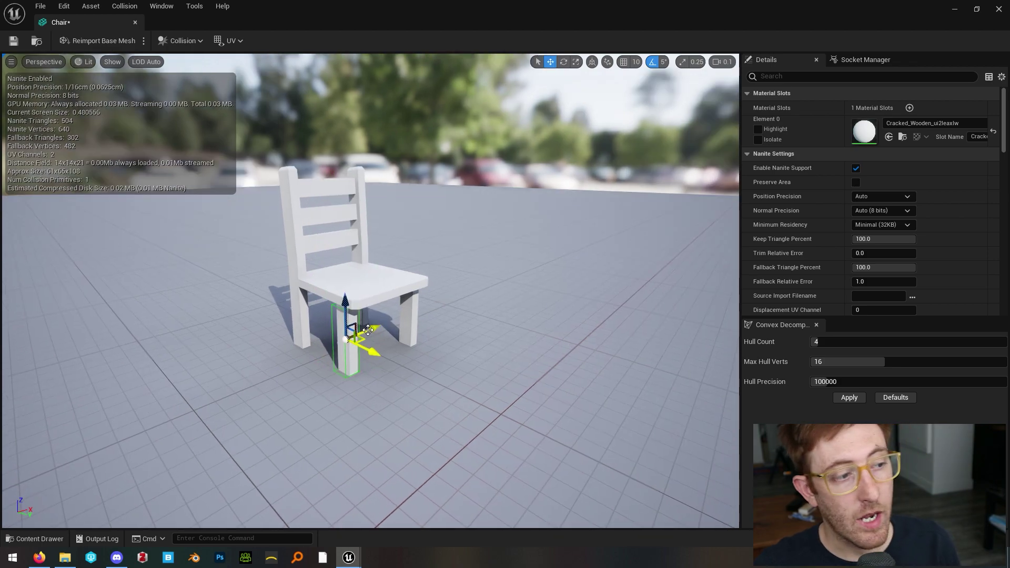
Step: Duplicate the leg's collision box onto the other front leg and delete the surplus copy
left_click_drag(367, 331, 398, 342)
key("Delete")
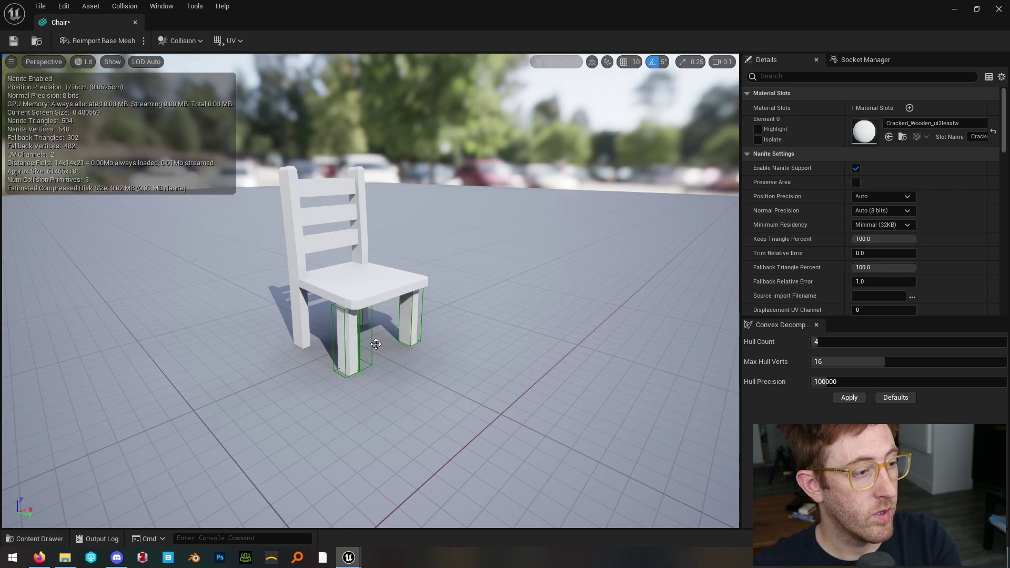
left_click(367, 348)
key("Delete")
Step: Copy a leg collision box to the chair's backrest and stretch it vertically
left_click_drag(367, 349, 307, 235)
left_click(361, 350)
left_click(563, 61)
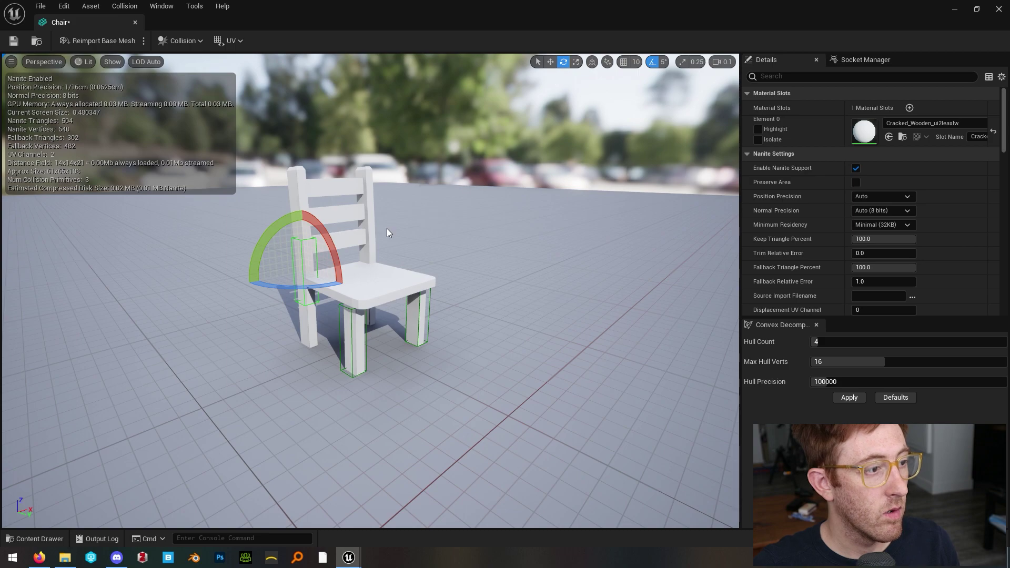
left_click(575, 61)
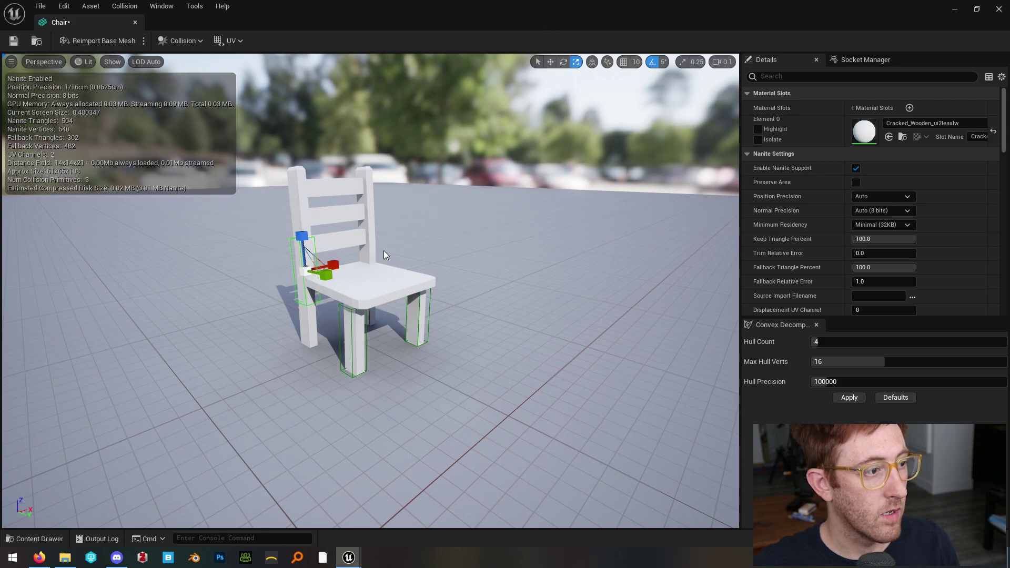
left_click_drag(302, 247, 302, 231)
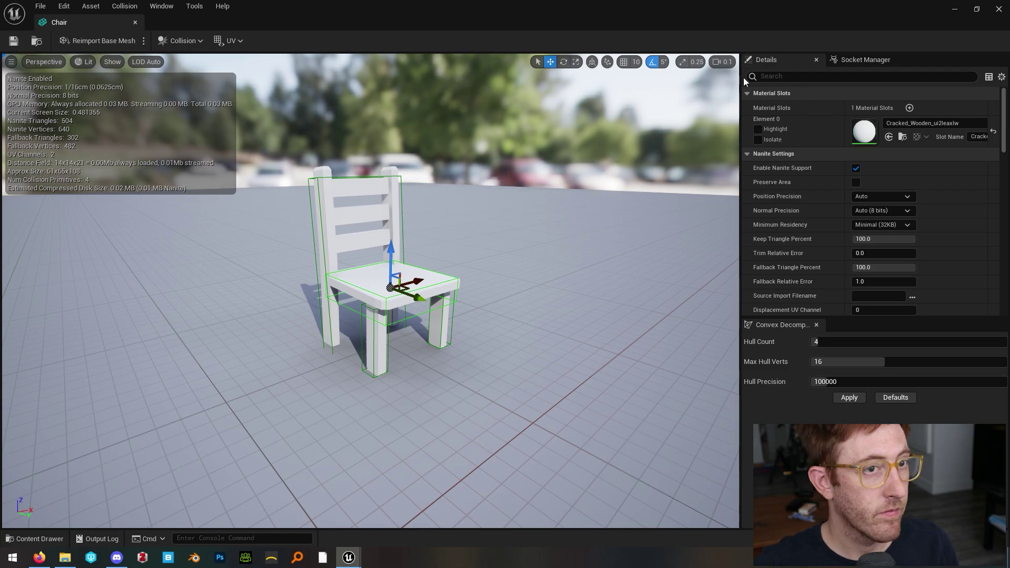
Step: Return to the level and hide the collision outlines in the viewport around the chair
left_click(954, 9)
right_click_drag(514, 276, 494, 257)
key("alt+c")
key("w")
right_click_drag(487, 298, 486, 321)
Step: Turn the collision display back on in the level viewport to inspect the chair's collision boxes
left_click(93, 65)
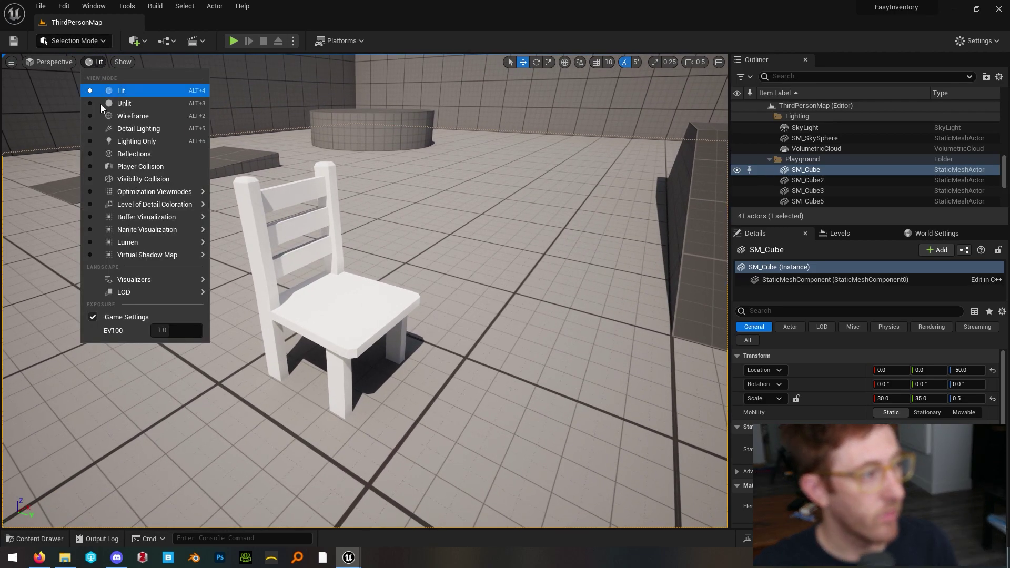
left_click(112, 70)
left_click(122, 62)
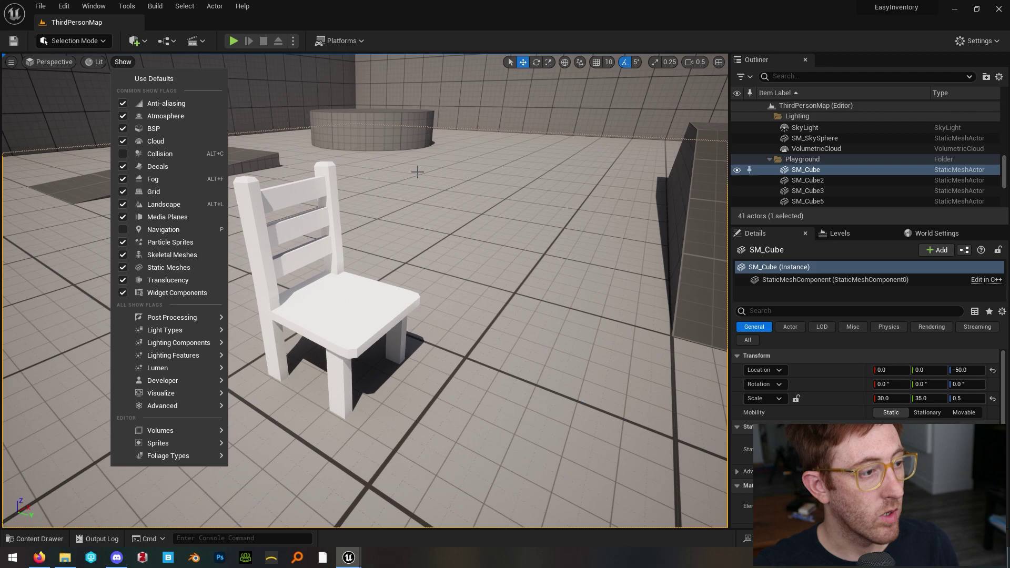
right_click_drag(426, 228, 434, 225)
key("alt+c")
mouse_move(368, 311)
right_mouse_down()
mouse_move(350, 311)
mouse_move(375, 311)
right_mouse_up()
scroll(440, 365, "down", 5)
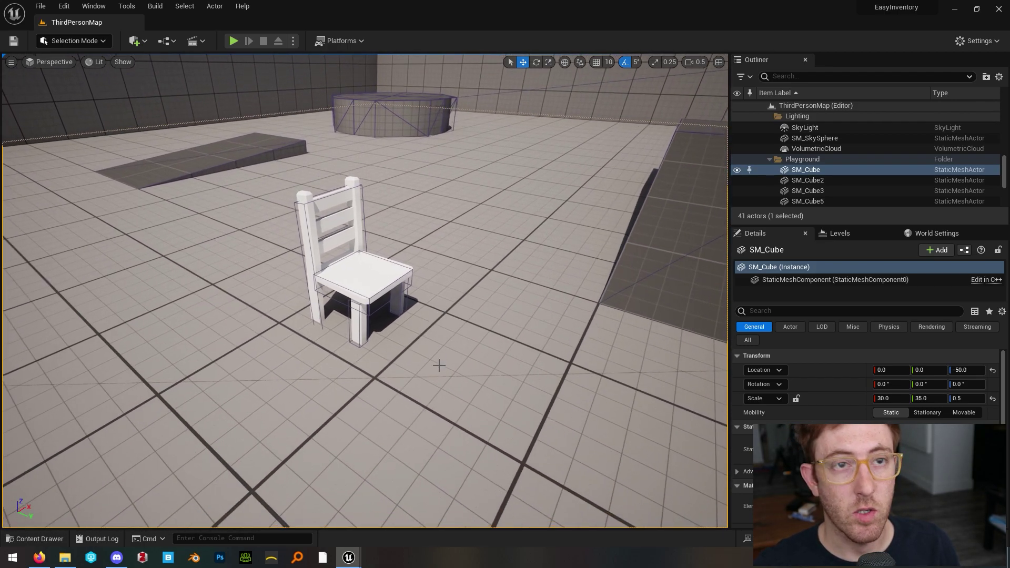
Step: Play the level from a spot beside the chair, walk the character onto and around it to test the collision, and stop playing
right_click(426, 378)
left_click(448, 349)
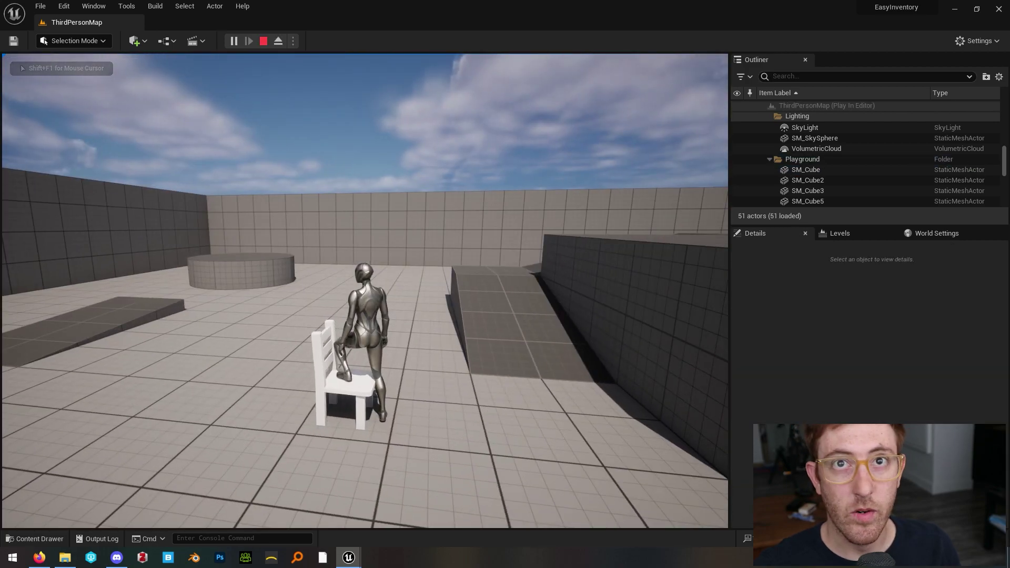
key("a")
key("w")
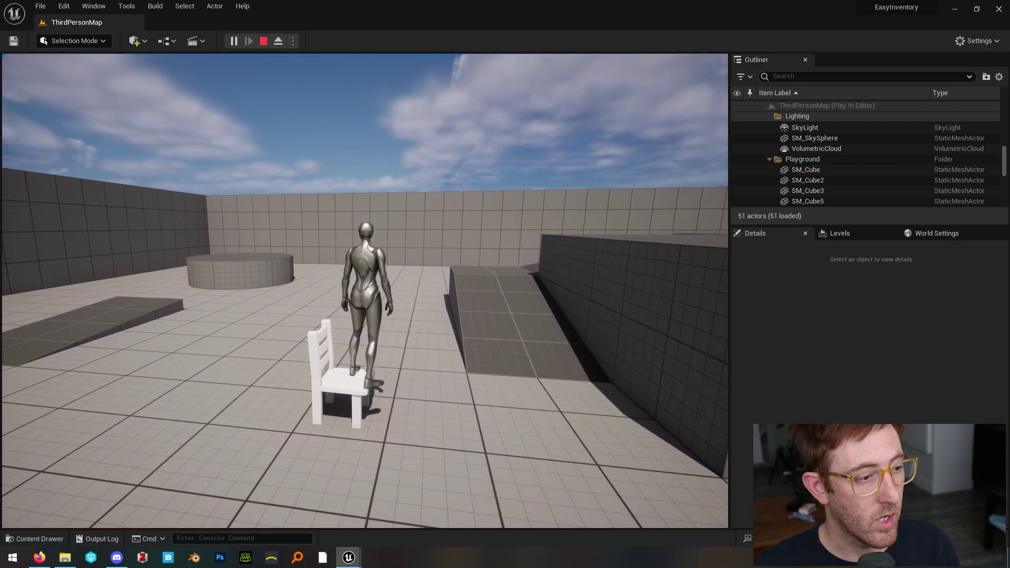
key("d")
key("w")
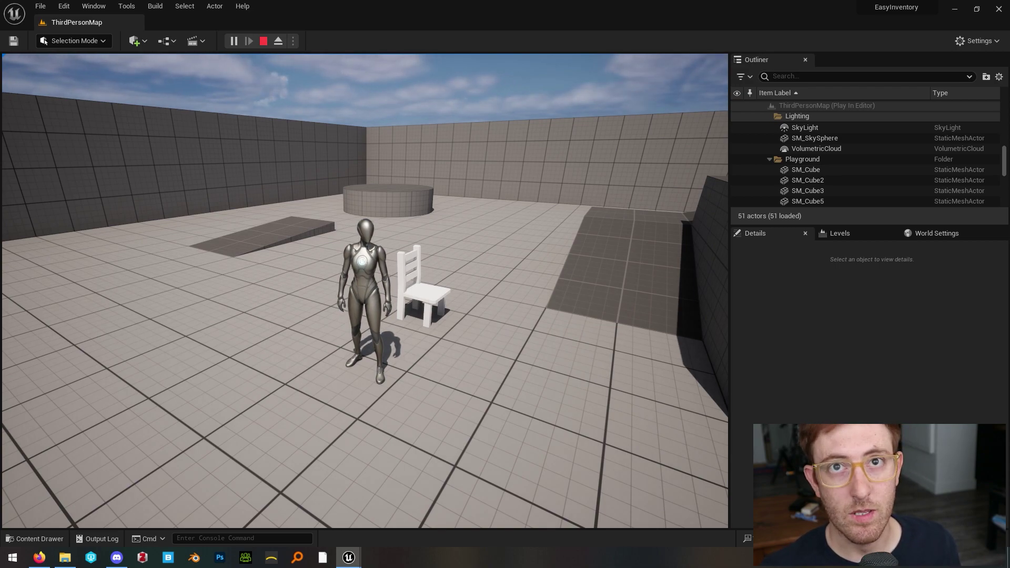
key("Escape")
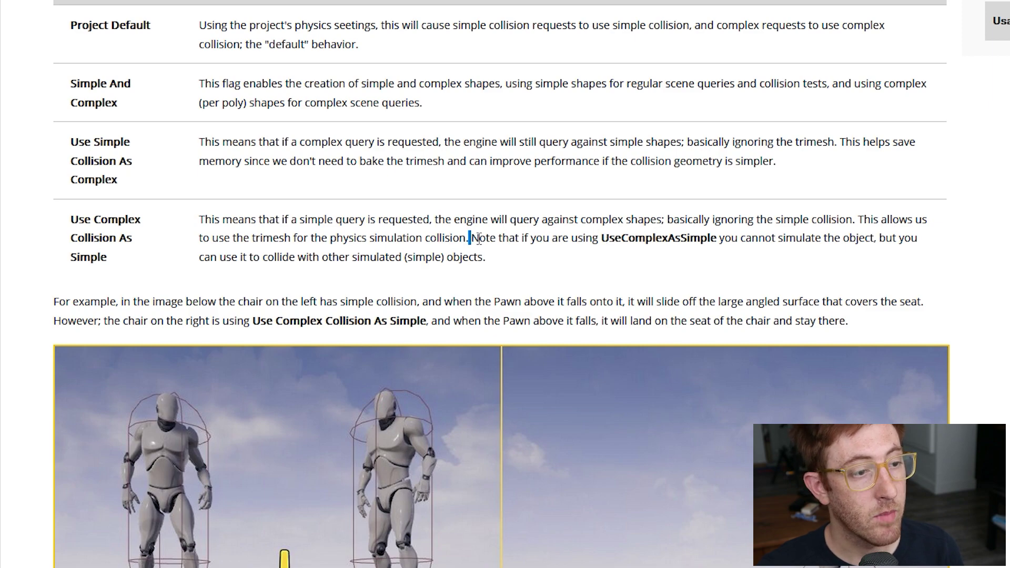
Step: Highlight the UseComplexAsSimple note in the collision documentation and review the Chair mesh's Collision Complexity options without changing them
left_click_drag(478, 238, 526, 257)
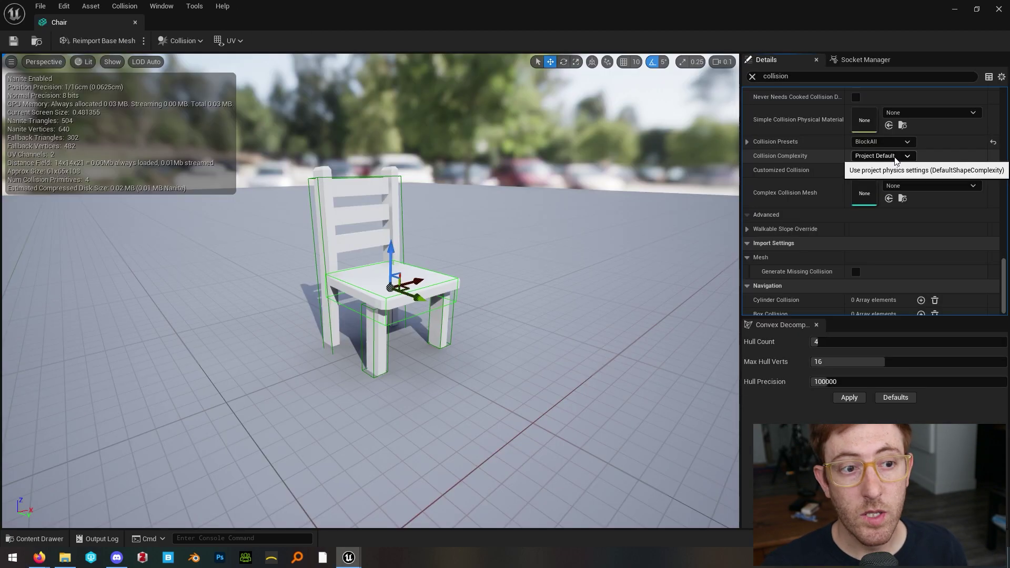
left_click(882, 155)
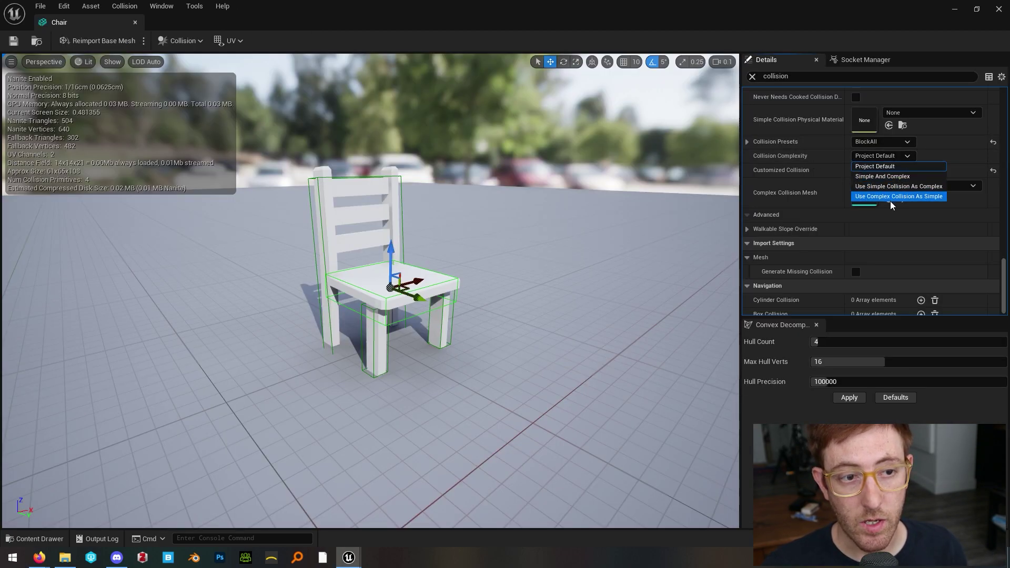
left_click(937, 154)
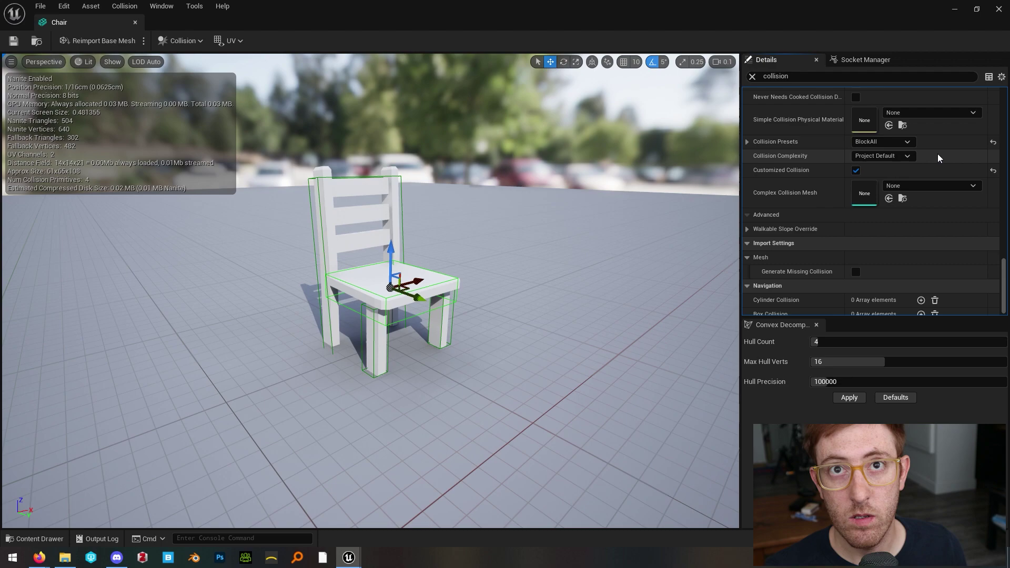
Step: Show the chair's simple collision and delete all of its hand-placed collision boxes
left_click(112, 61)
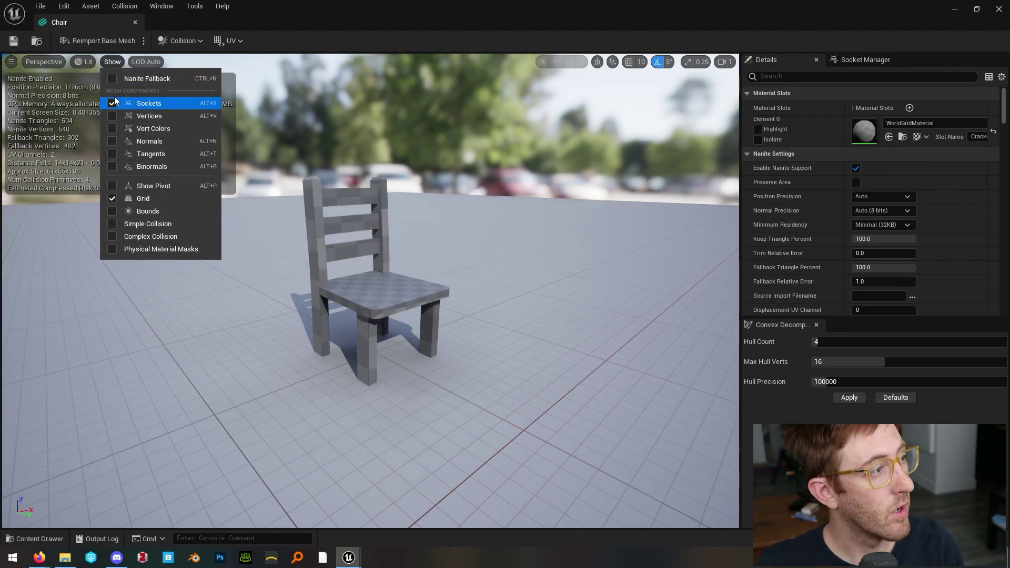
left_click(119, 224)
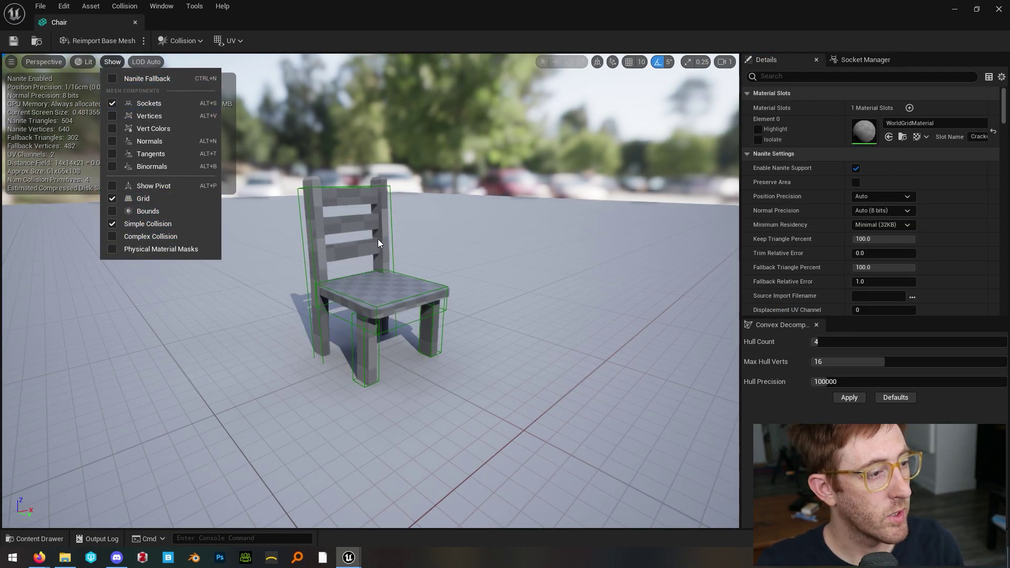
left_click(414, 289)
key("Delete")
left_click(443, 304)
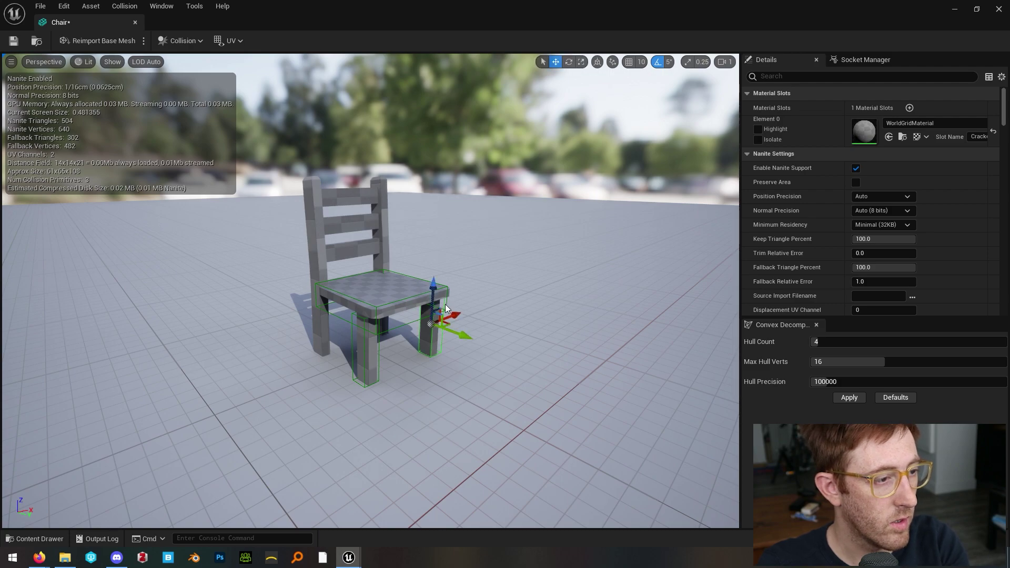
key("Delete")
left_click(447, 304)
key("Delete")
left_click(375, 339)
key("Delete")
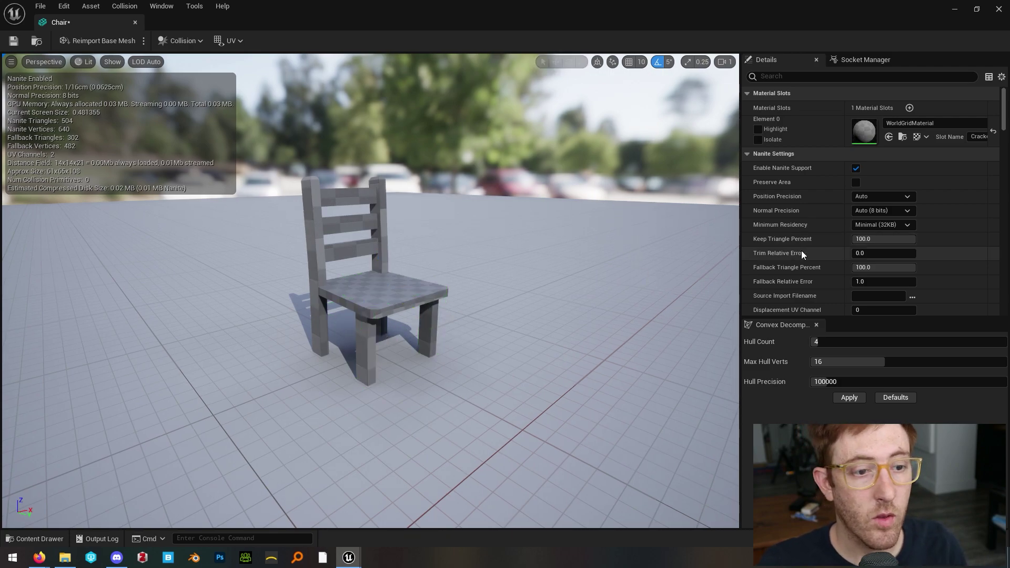
Step: Generate auto convex collision for the chair with hull count 4, 16 max hull verts and hull precision 100000, and inspect the hulls
left_click(816, 325)
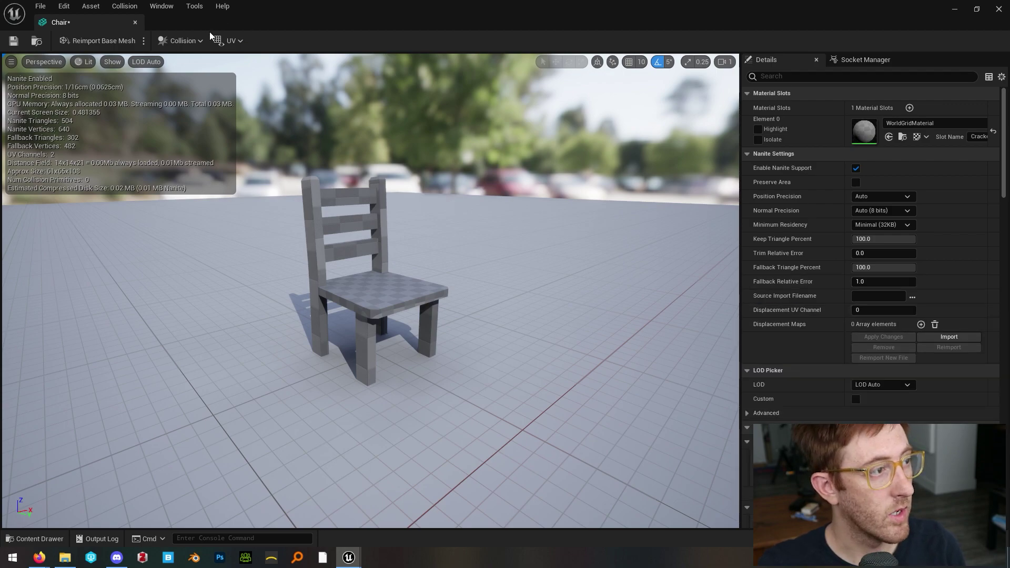
left_click(181, 40)
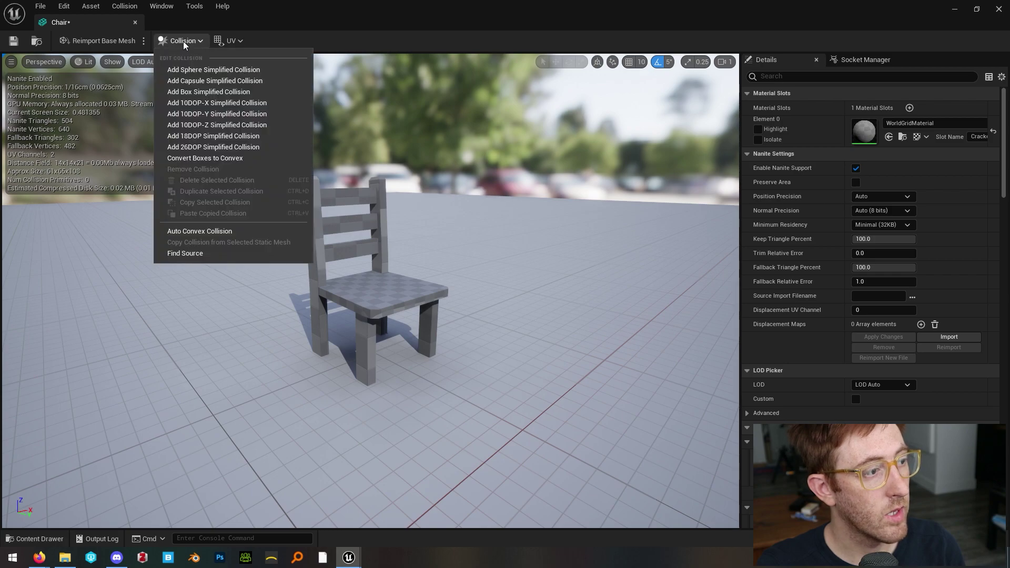
left_click(217, 234)
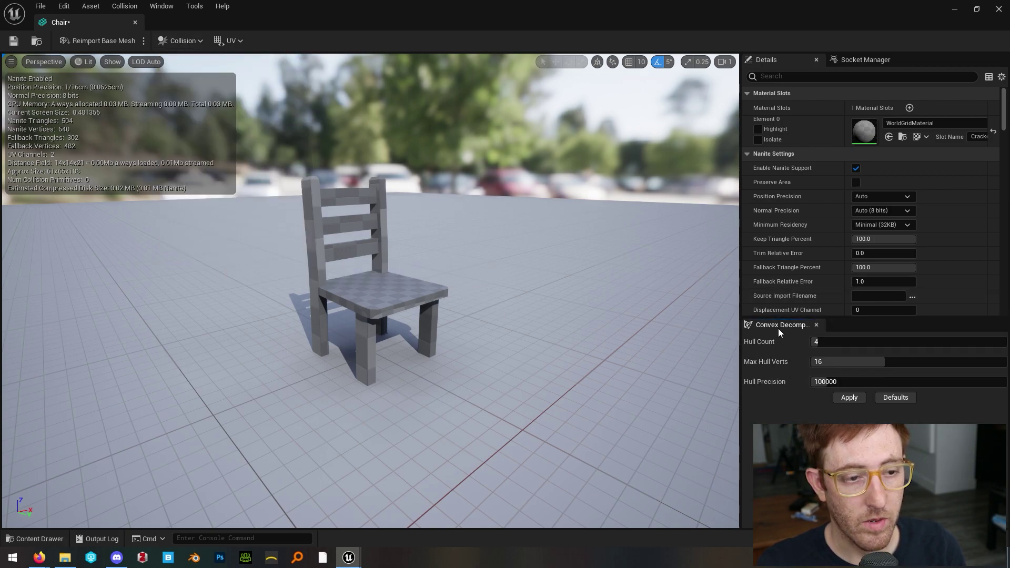
left_click(849, 398)
right_click_drag(478, 305, 541, 341)
key("a")
scroll(475, 304, "down", 3)
key("a")
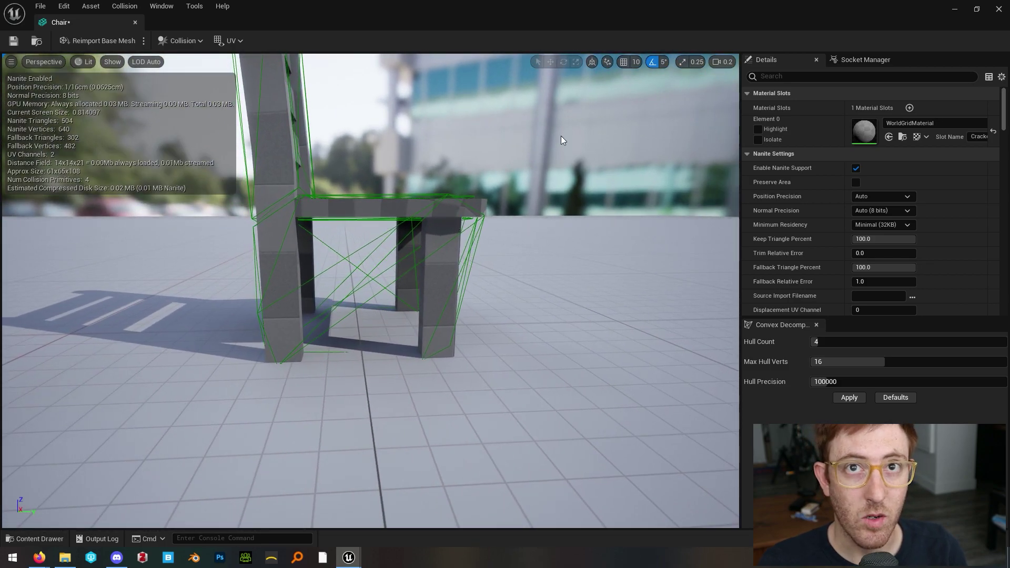
right_click_drag(561, 137, 561, 137)
right_click_drag(536, 235, 535, 234)
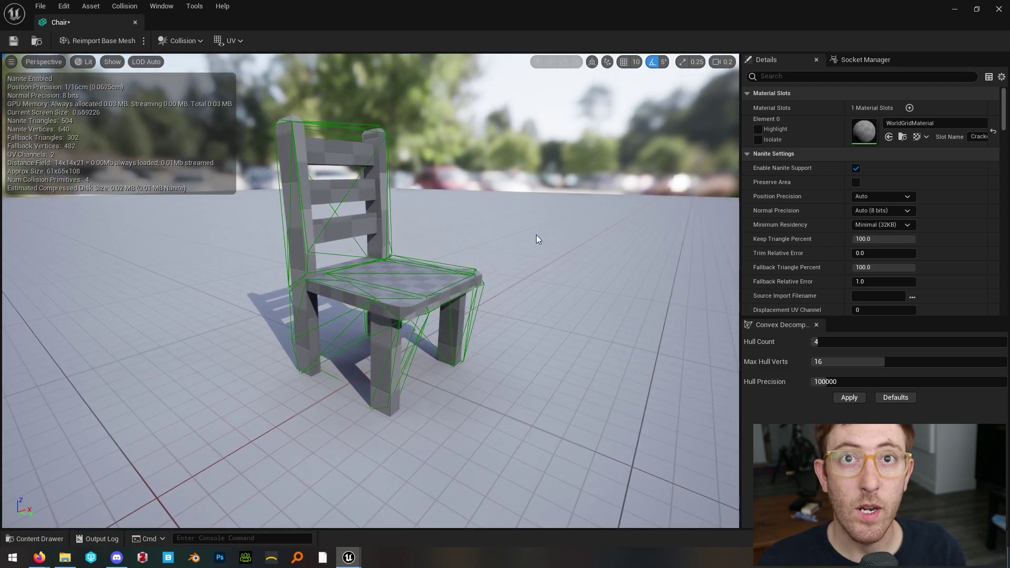
Step: Regenerate the chair's auto convex collision with hull count 12, 20 max hull verts and hull precision 250000, and inspect the new hulls
left_click(820, 342)
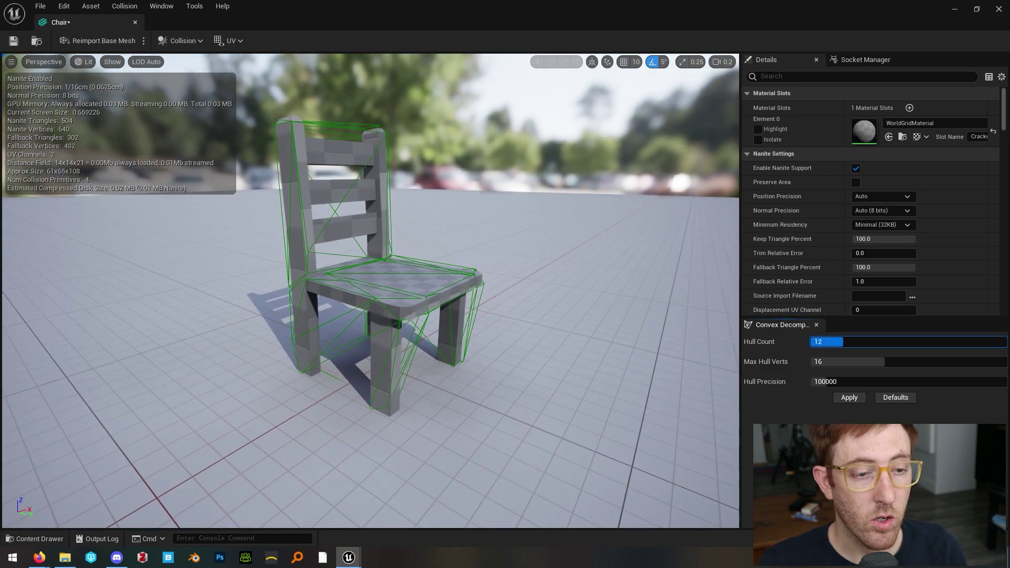
type("12")
key("Return")
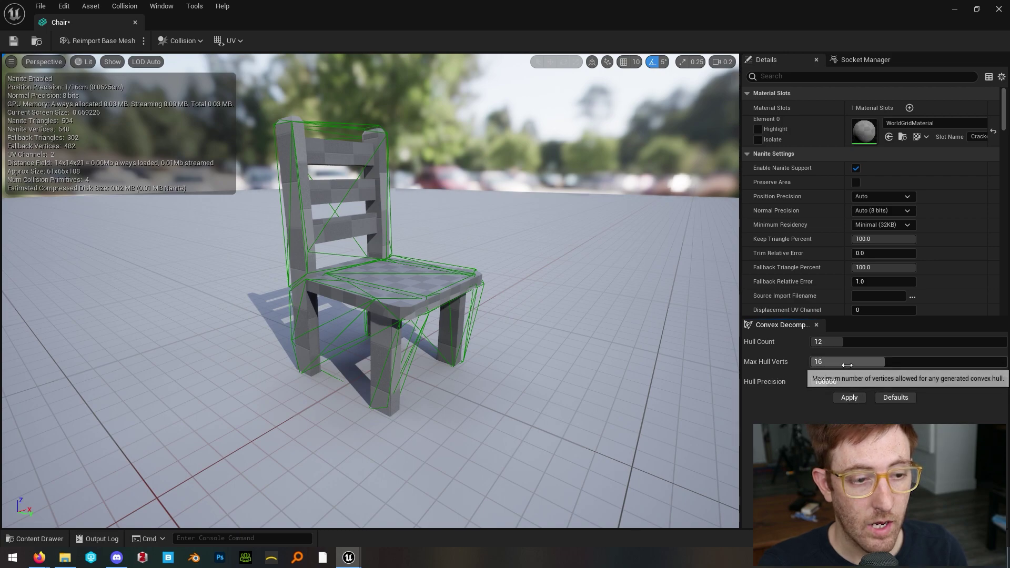
left_click_drag(841, 362, 848, 361)
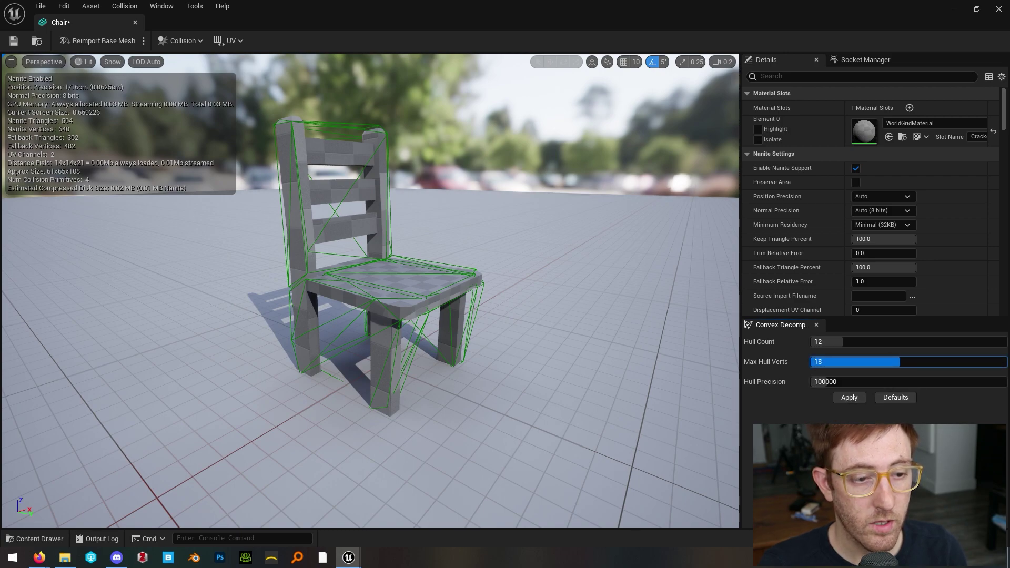
left_click_drag(848, 361, 851, 382)
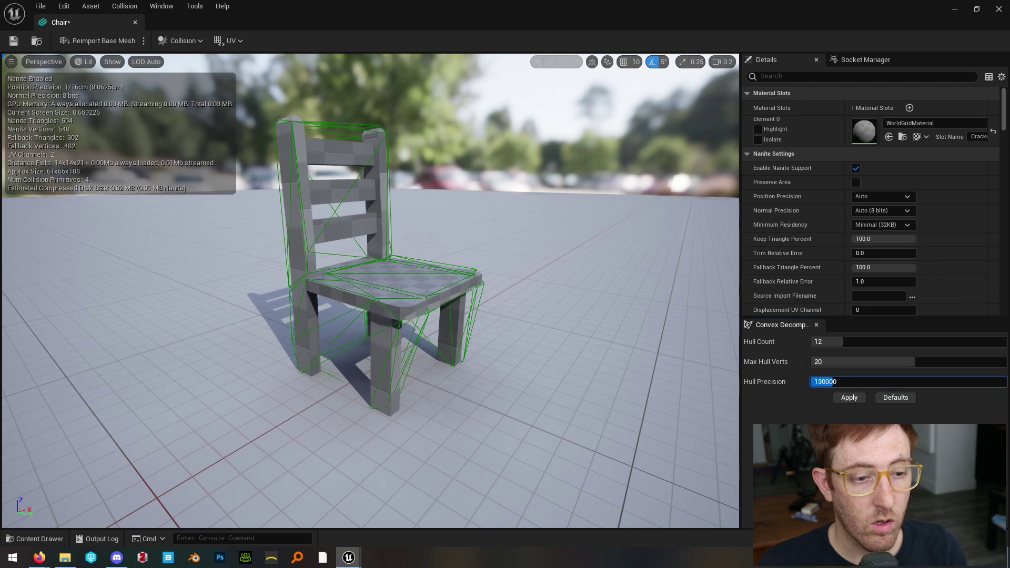
key("Return")
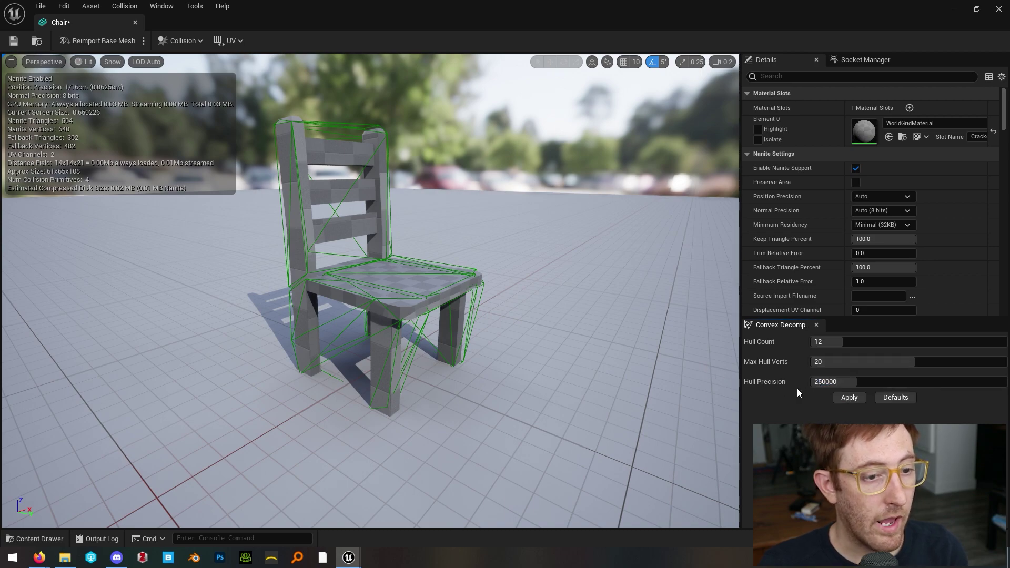
left_click(842, 400)
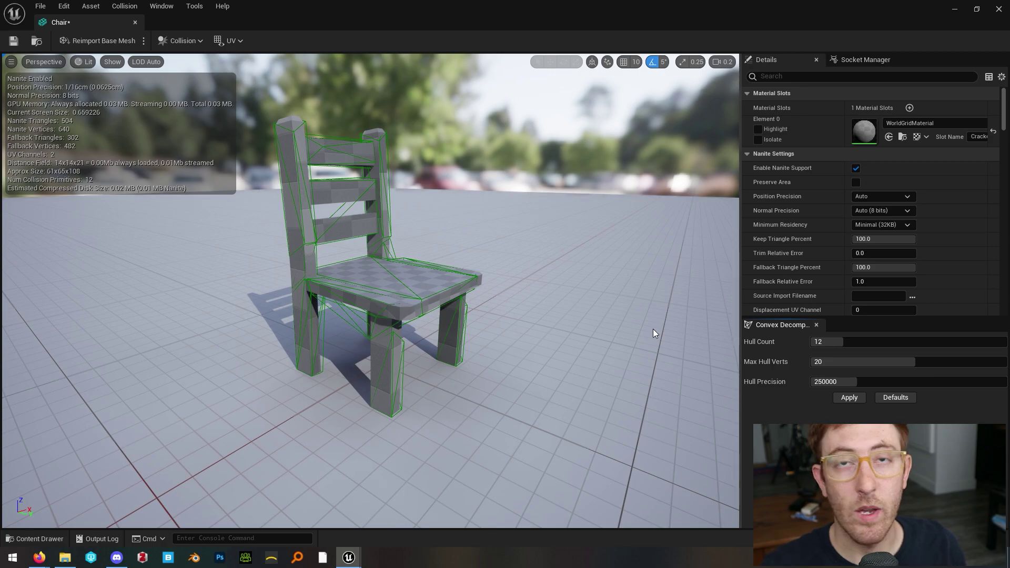
right_click_drag(652, 329, 537, 329)
scroll(568, 294, "up", 2)
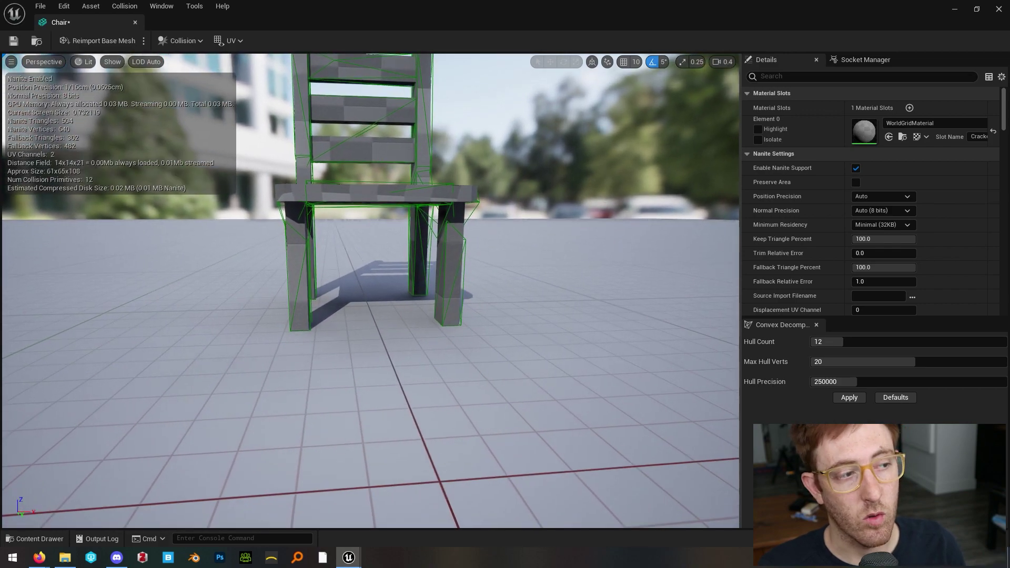